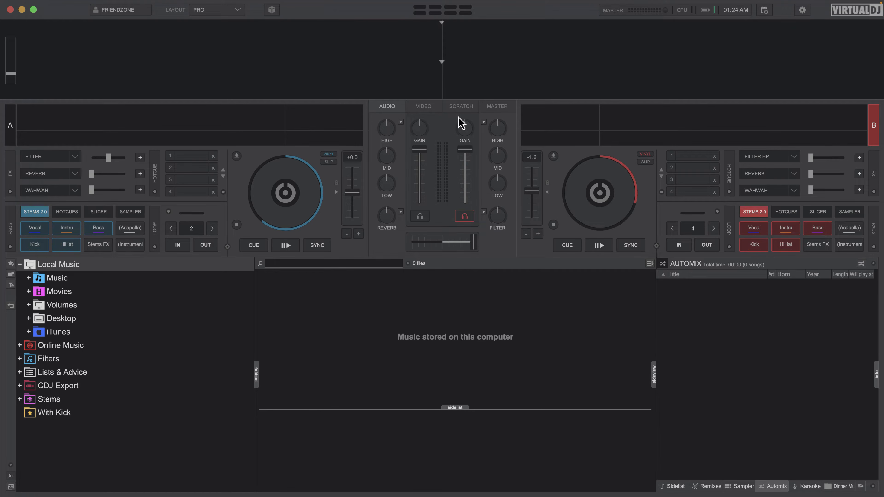
Switch to the Starter layout, and load PS MTW 001 and PS MTW 009 Drum Loop from With Kick onto decks A and B respectively.
{"action": "left_click", "coordinate": [239, 10]}
{"action": "left_click", "coordinate": [276, 21]}
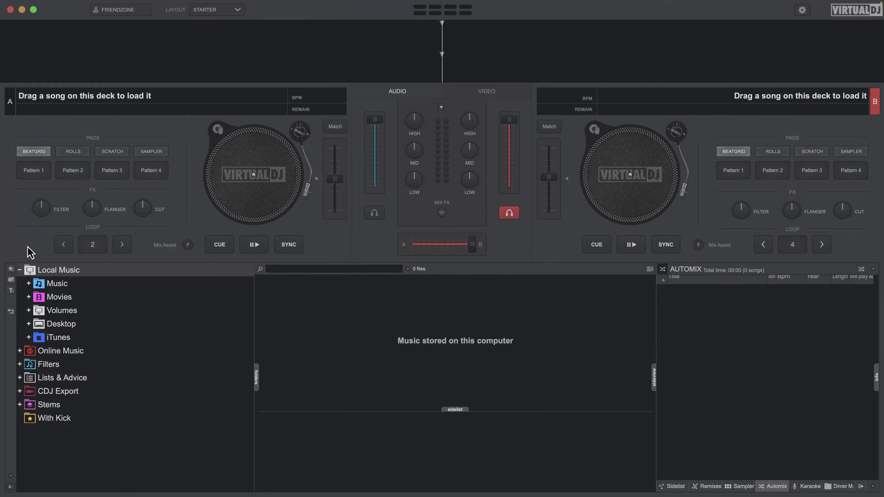
{"action": "left_click", "coordinate": [64, 422]}
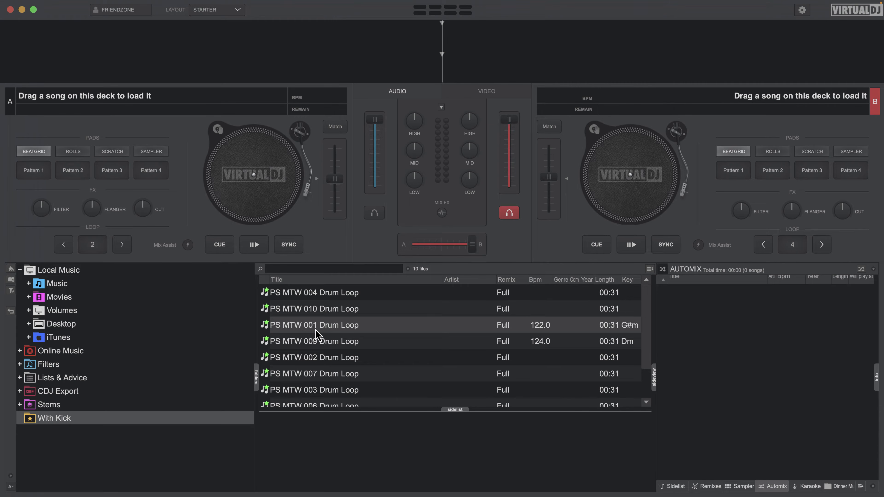
{"action": "left_click_drag", "start_coordinate": [357, 333], "coordinate": [592, 188]}
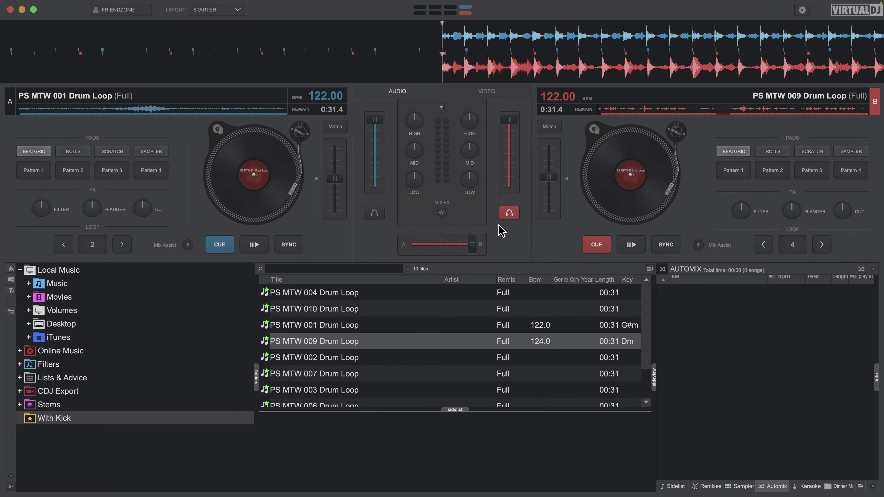
Sweep the crossfader between decks A and B and leave it fully on deck A.
{"action": "left_click_drag", "start_coordinate": [468, 245], "coordinate": [345, 245]}
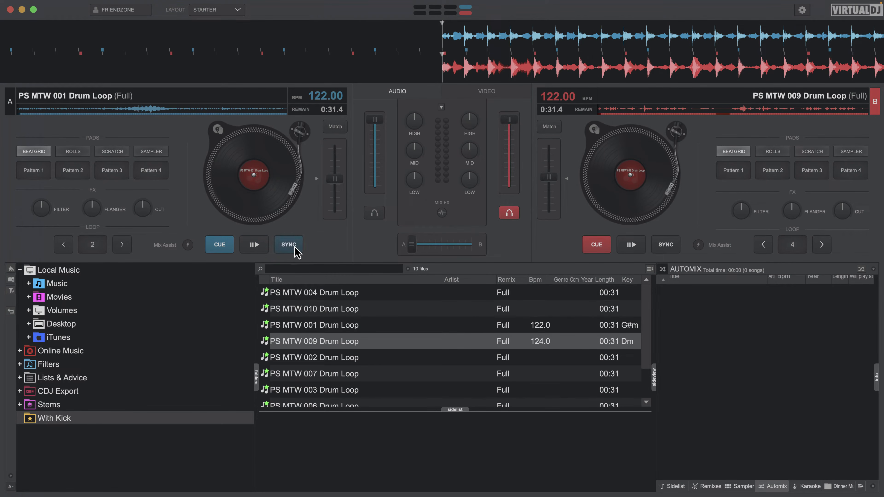
{"action": "left_click_drag", "start_coordinate": [413, 244], "coordinate": [364, 240]}
{"action": "left_click", "coordinate": [444, 246]}
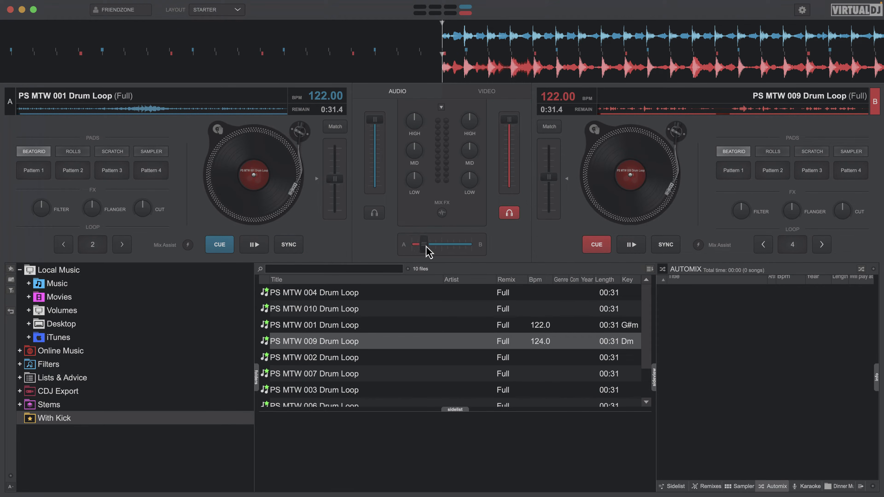
{"action": "left_click", "coordinate": [375, 214]}
{"action": "left_click_drag", "start_coordinate": [445, 246], "coordinate": [411, 245]}
{"action": "left_click_drag", "start_coordinate": [408, 247], "coordinate": [489, 248]}
{"action": "left_click_drag", "start_coordinate": [473, 244], "coordinate": [412, 244]}
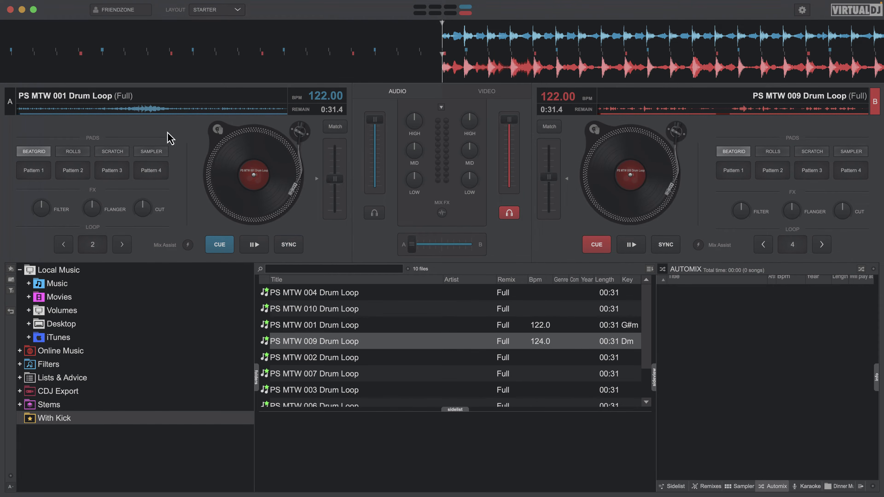
Play both decks with deck B synced to deck A, and crossfade gradually all the way to deck B.
{"action": "left_click", "coordinate": [254, 245]}
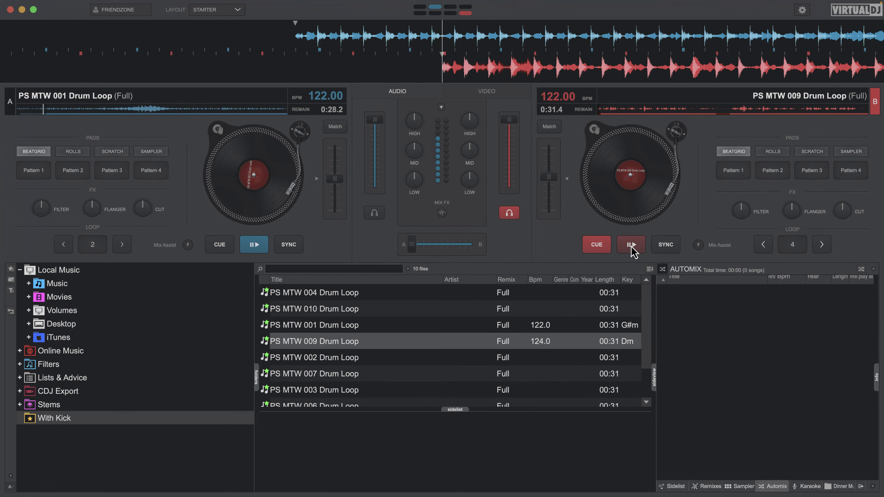
{"action": "left_click", "coordinate": [631, 244]}
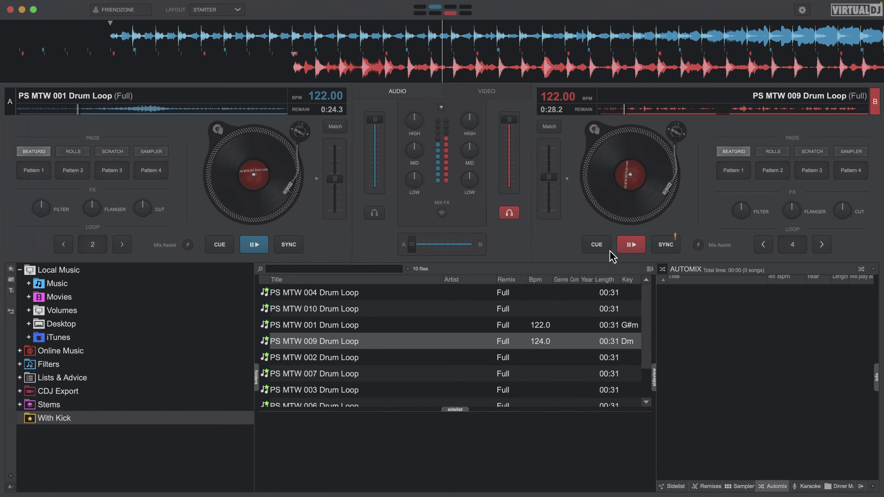
{"action": "left_click", "coordinate": [666, 244]}
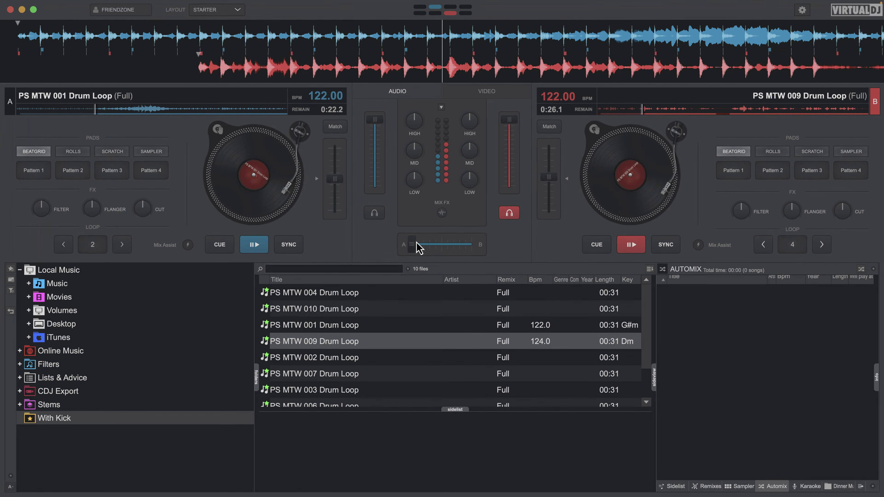
{"action": "left_click_drag", "start_coordinate": [419, 248], "coordinate": [459, 249]}
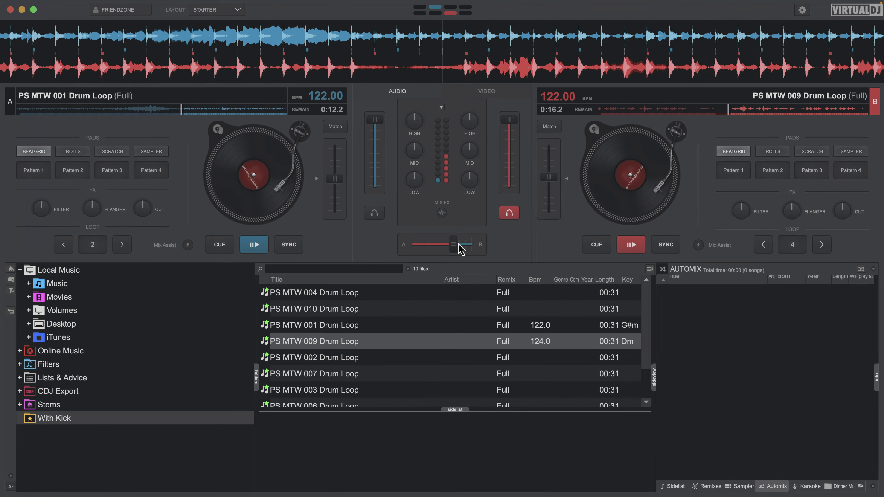
{"action": "left_click_drag", "start_coordinate": [459, 245], "coordinate": [490, 251]}
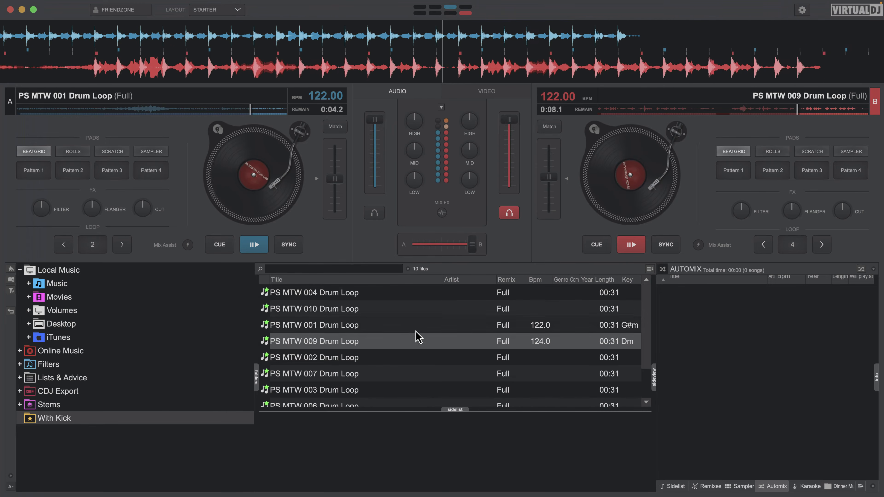
Load PS MTW 002 Drum Loop onto deck A and blend it in, playing in sync with deck B.
{"action": "left_click_drag", "start_coordinate": [358, 361], "coordinate": [296, 184]}
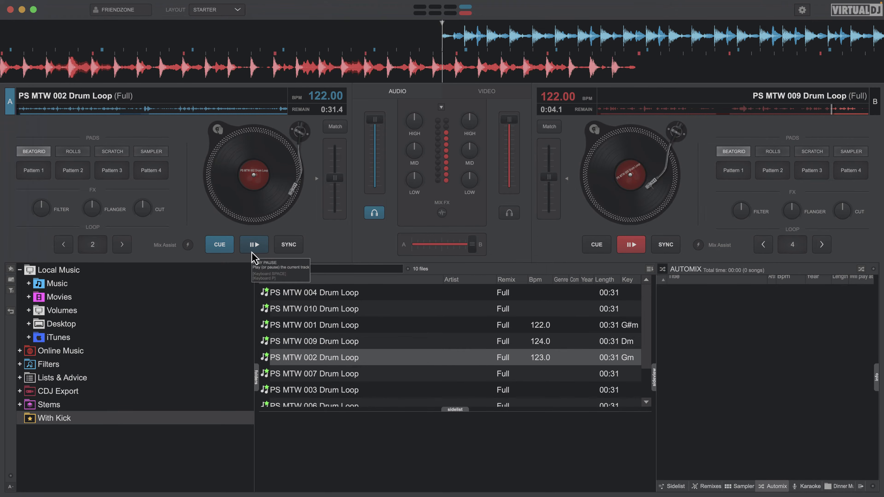
{"action": "left_click", "coordinate": [254, 248]}
{"action": "left_click_drag", "start_coordinate": [472, 245], "coordinate": [454, 249]}
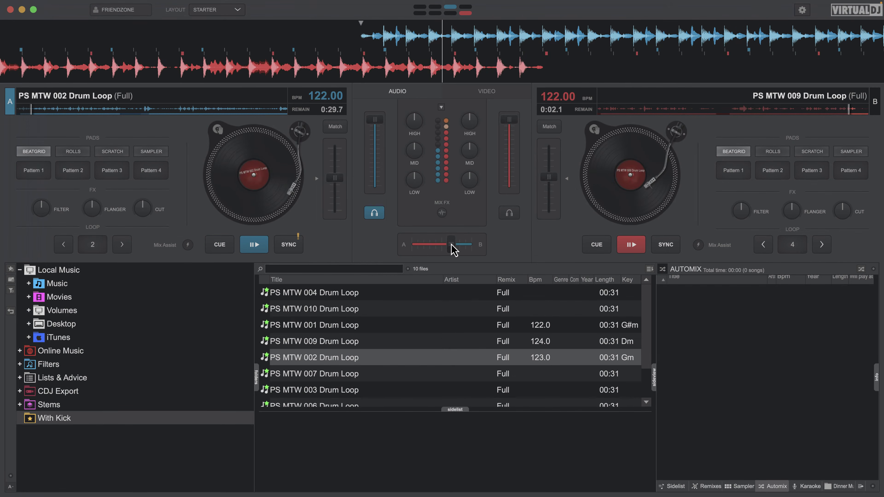
{"action": "left_click", "coordinate": [296, 246]}
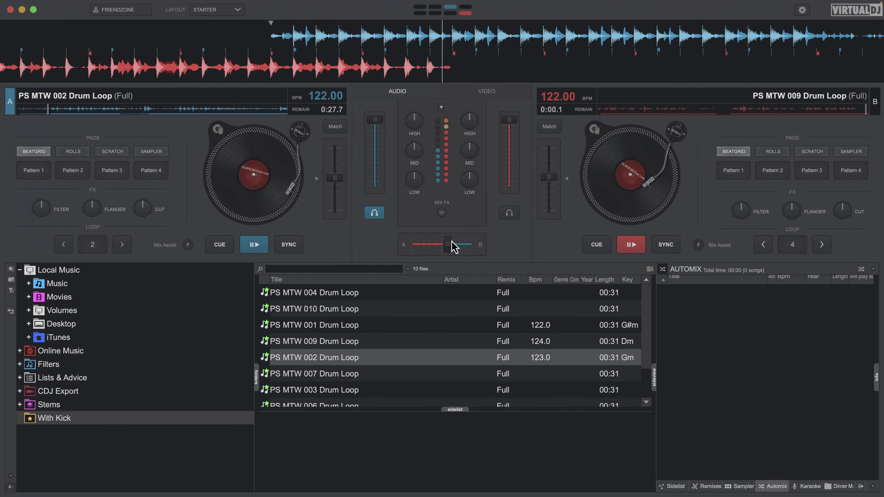
Finish crossfading fully to deck A and pause its playback.
{"action": "left_click_drag", "start_coordinate": [450, 247], "coordinate": [397, 248]}
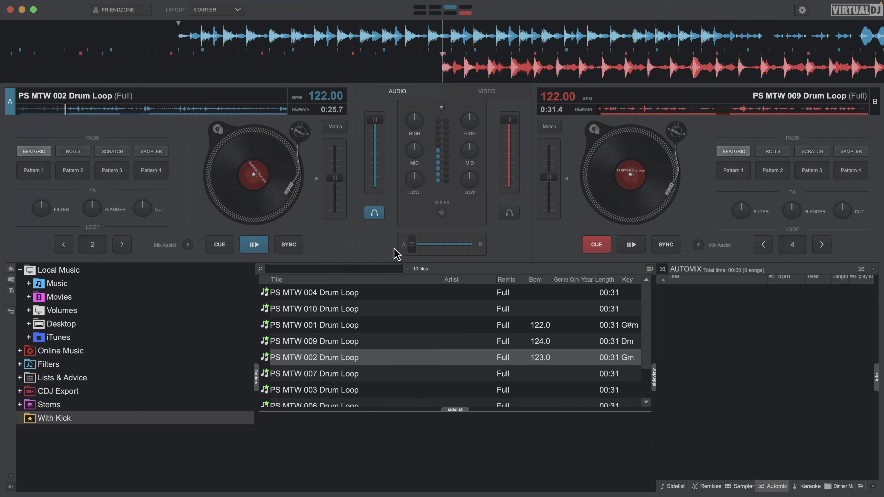
{"action": "left_click", "coordinate": [254, 245]}
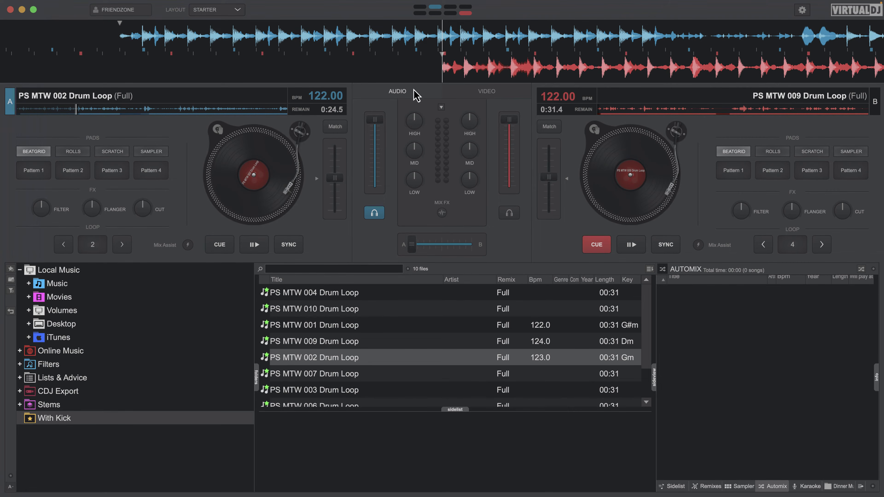
Centre the crossfader and set both decks' volume faders to full.
{"action": "left_click_drag", "start_coordinate": [414, 246], "coordinate": [376, 250]}
{"action": "mouse_move", "coordinate": [380, 123]}
{"action": "left_mouse_down"}
{"action": "mouse_move", "coordinate": [374, 232]}
{"action": "mouse_move", "coordinate": [376, 120]}
{"action": "left_mouse_up"}
{"action": "left_click_drag", "start_coordinate": [510, 120], "coordinate": [509, 99]}
{"action": "mouse_move", "coordinate": [382, 122]}
{"action": "left_mouse_down"}
{"action": "mouse_move", "coordinate": [383, 205]}
{"action": "mouse_move", "coordinate": [381, 119]}
{"action": "left_mouse_up"}
{"action": "left_click_drag", "start_coordinate": [411, 244], "coordinate": [433, 245]}
{"action": "left_click_drag", "start_coordinate": [416, 250], "coordinate": [450, 250]}
Lower deck A's volume fader to zero and return it to full, and pull deck B's volume fader down to zero.
{"action": "left_click_drag", "start_coordinate": [375, 119], "coordinate": [375, 188]}
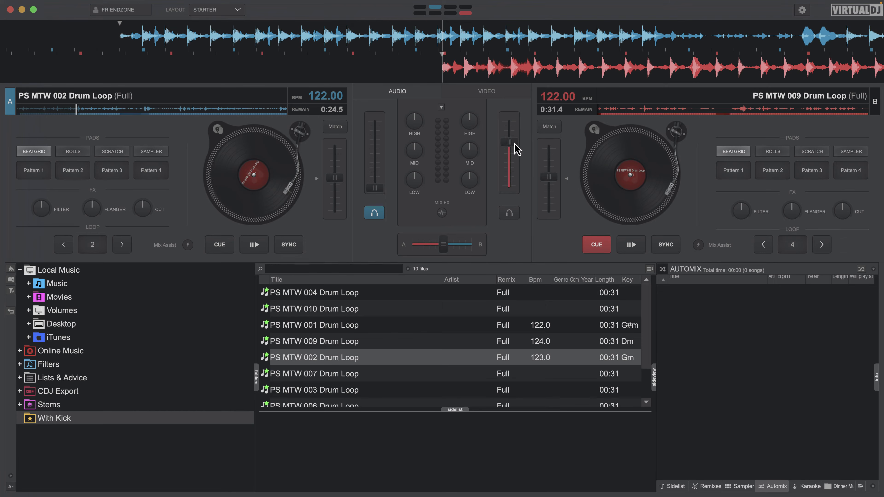
{"action": "left_click_drag", "start_coordinate": [375, 192], "coordinate": [374, 122]}
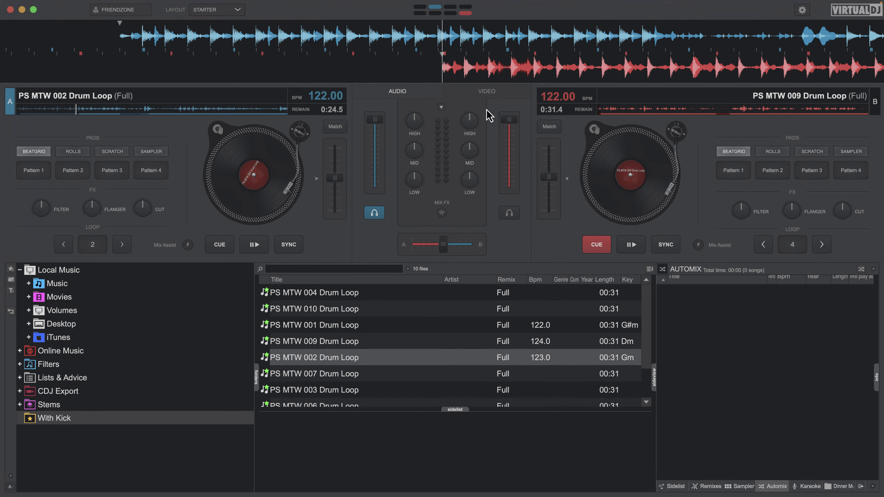
{"action": "left_click_drag", "start_coordinate": [511, 139], "coordinate": [509, 205]}
Rewind deck A's track to its beginning and start both decks playing.
{"action": "left_click_drag", "start_coordinate": [157, 108], "coordinate": [2, 108]}
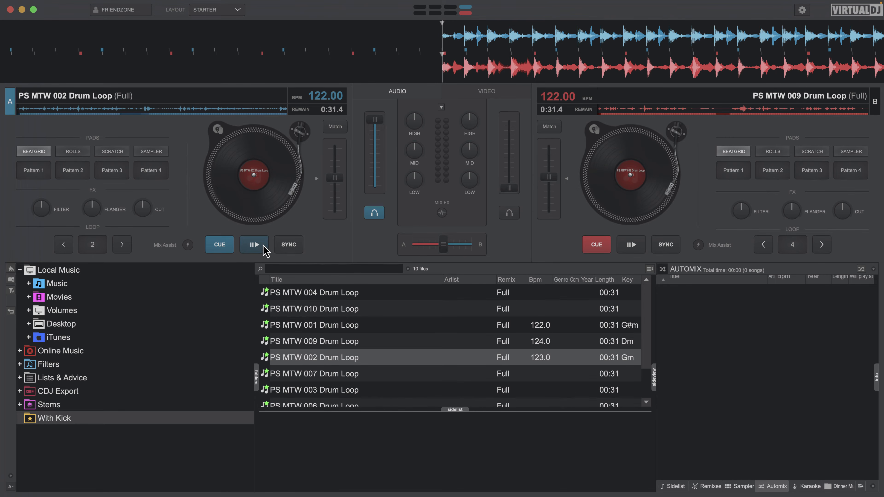
{"action": "left_click", "coordinate": [261, 247]}
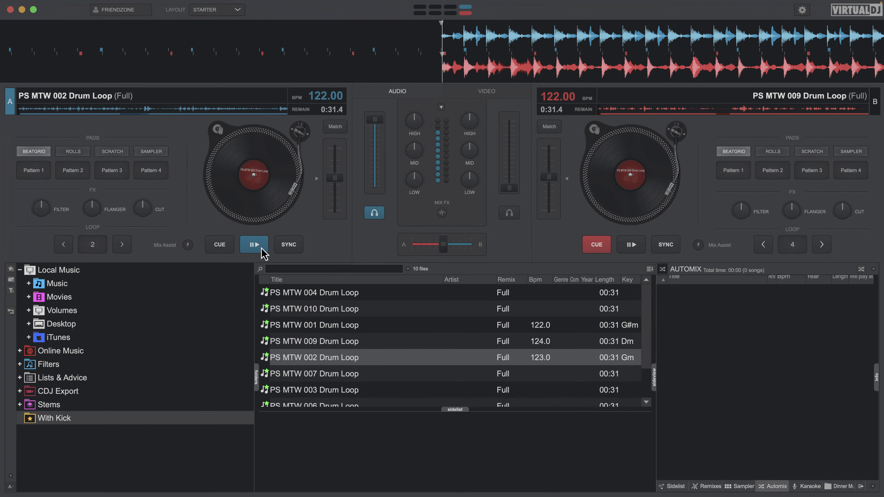
{"action": "left_click", "coordinate": [631, 245]}
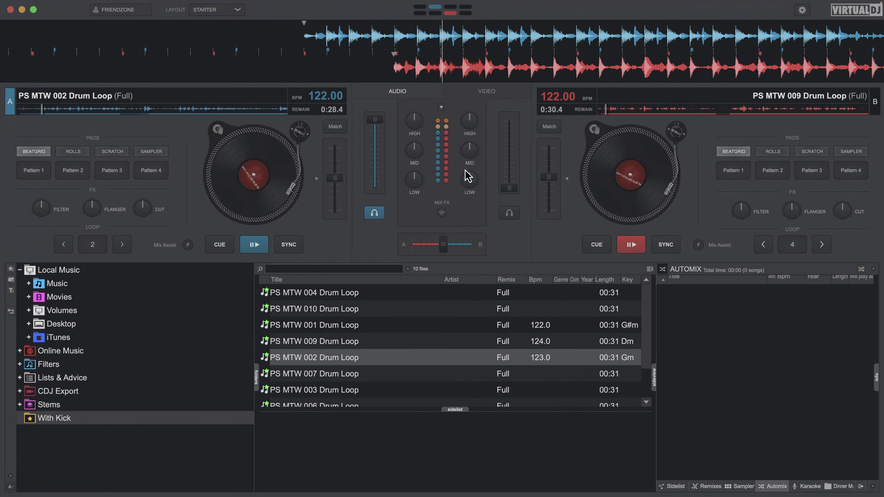
Bring deck B into the mix by raising its volume fader to full, and shift the crossfader slightly towards B.
{"action": "left_click_drag", "start_coordinate": [517, 191], "coordinate": [517, 120]}
{"action": "mouse_move", "coordinate": [380, 114]}
{"action": "left_mouse_down"}
{"action": "mouse_move", "coordinate": [375, 192]}
{"action": "mouse_move", "coordinate": [381, 121]}
{"action": "left_mouse_up"}
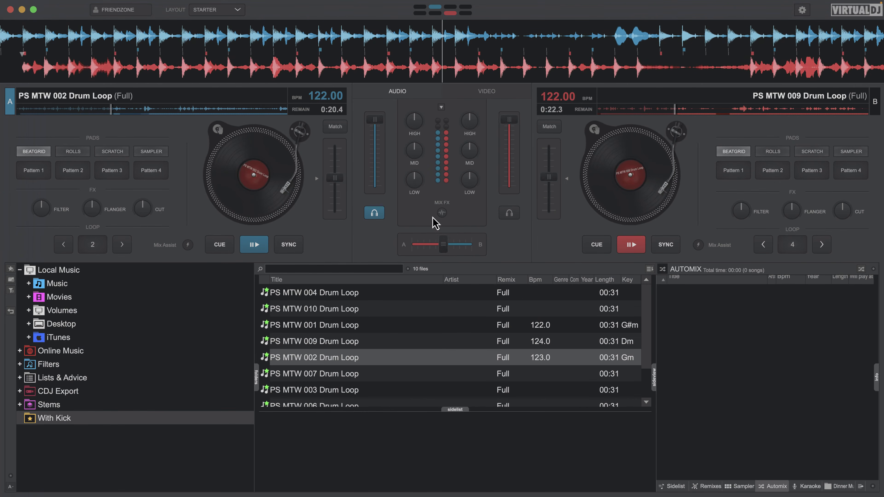
{"action": "mouse_move", "coordinate": [443, 244]}
{"action": "left_mouse_down"}
{"action": "mouse_move", "coordinate": [411, 245]}
{"action": "mouse_move", "coordinate": [466, 252]}
{"action": "mouse_move", "coordinate": [414, 250]}
{"action": "mouse_move", "coordinate": [448, 247]}
{"action": "left_mouse_up"}
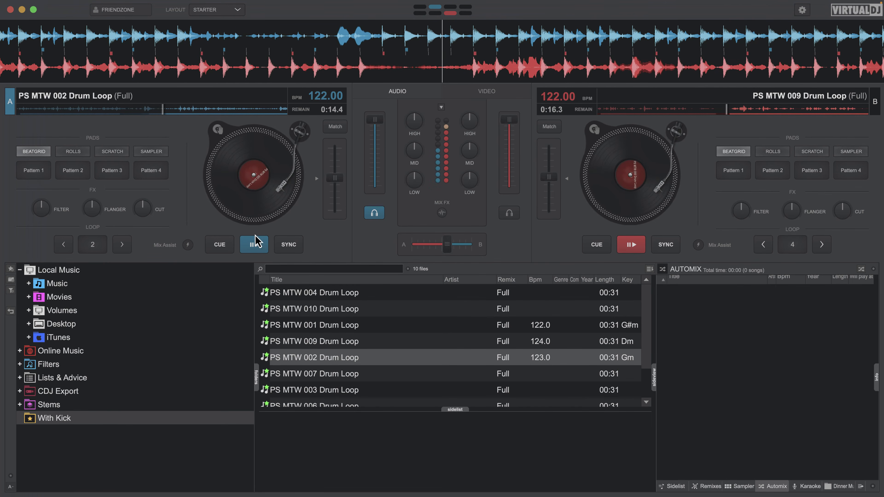
Pause both decks, and move the crossfader towards deck A and back to about the centre.
{"action": "left_click", "coordinate": [632, 246]}
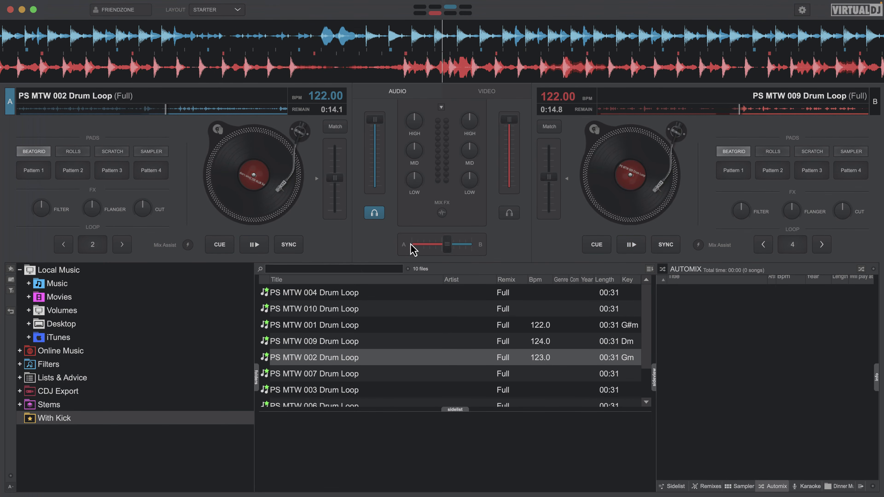
{"action": "left_click_drag", "start_coordinate": [447, 251], "coordinate": [443, 251]}
{"action": "left_click_drag", "start_coordinate": [445, 248], "coordinate": [417, 246]}
{"action": "left_click_drag", "start_coordinate": [417, 248], "coordinate": [443, 246]}
{"action": "mouse_move", "coordinate": [449, 254]}
{"action": "left_mouse_down"}
{"action": "mouse_move", "coordinate": [413, 247]}
{"action": "mouse_move", "coordinate": [507, 253]}
{"action": "mouse_move", "coordinate": [423, 256]}
{"action": "mouse_move", "coordinate": [453, 248]}
{"action": "mouse_move", "coordinate": [439, 246]}
{"action": "left_mouse_up"}
{"action": "left_click_drag", "start_coordinate": [509, 130], "coordinate": [518, 106]}
{"action": "mouse_move", "coordinate": [438, 245]}
{"action": "left_mouse_down"}
{"action": "mouse_move", "coordinate": [414, 247]}
{"action": "mouse_move", "coordinate": [457, 250]}
{"action": "mouse_move", "coordinate": [441, 254]}
{"action": "left_mouse_up"}
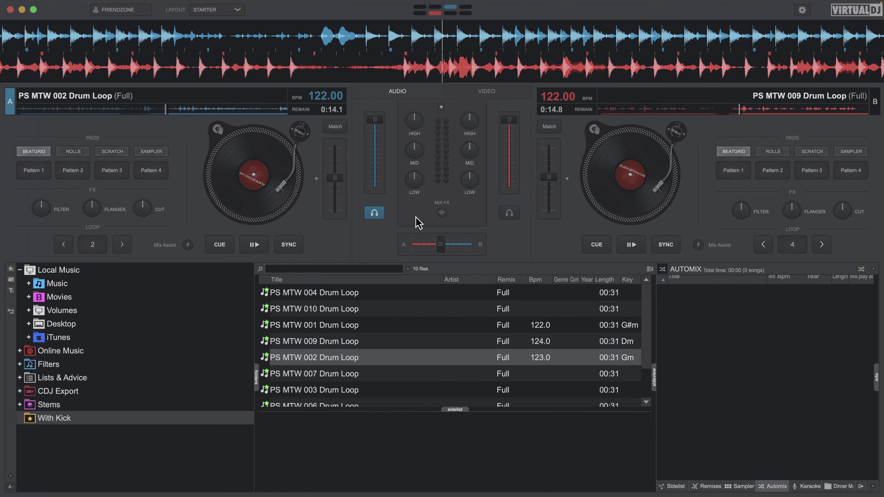